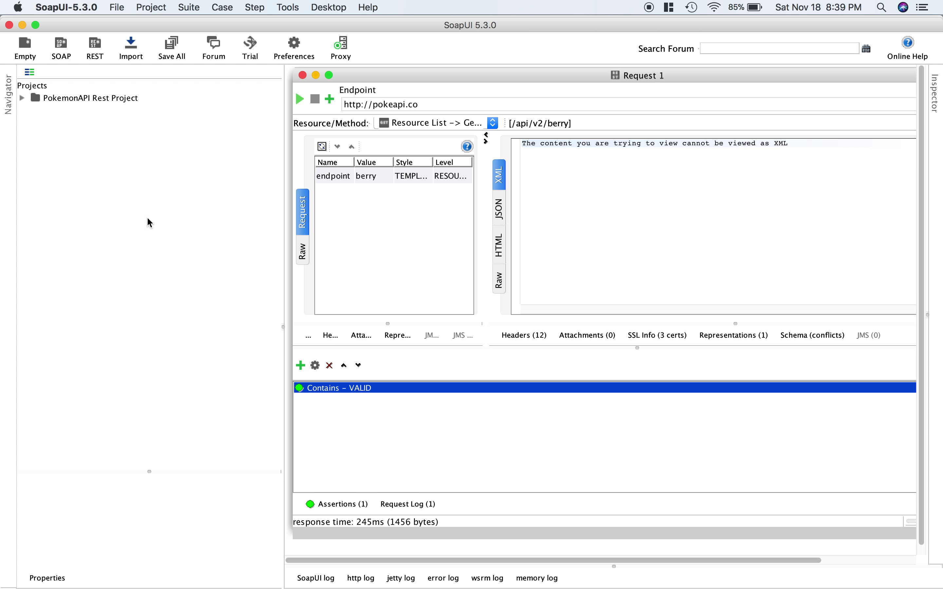
{"action": "left_click", "coordinate": [23, 97]}
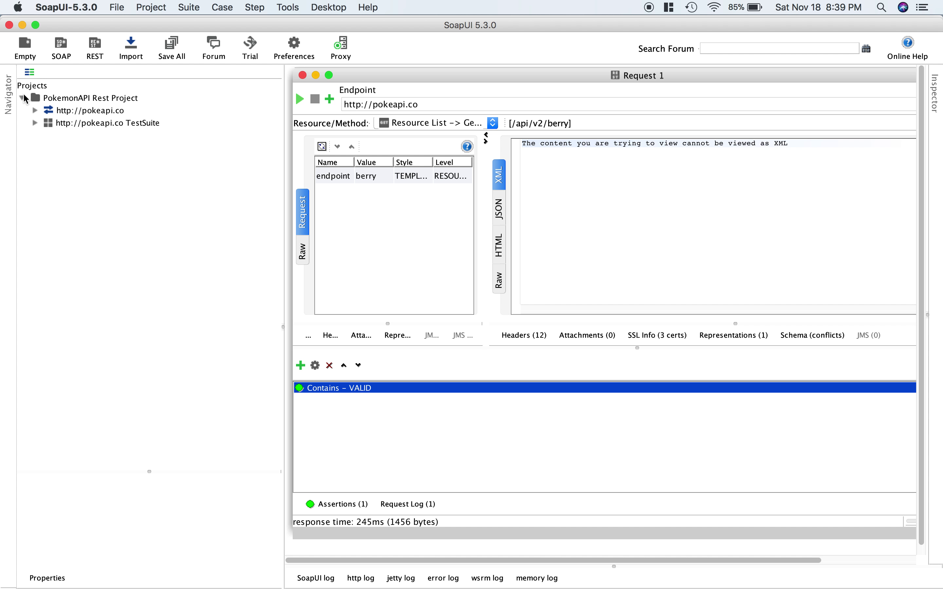
{"action": "left_click", "coordinate": [35, 112]}
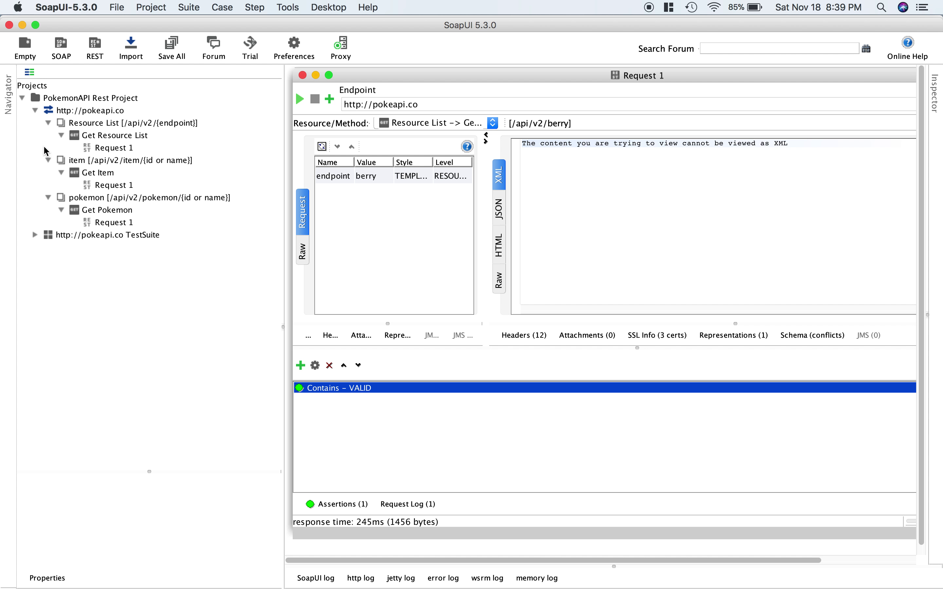
{"action": "left_click", "coordinate": [48, 123]}
{"action": "left_click", "coordinate": [48, 123]}
{"action": "left_click", "coordinate": [105, 103]}
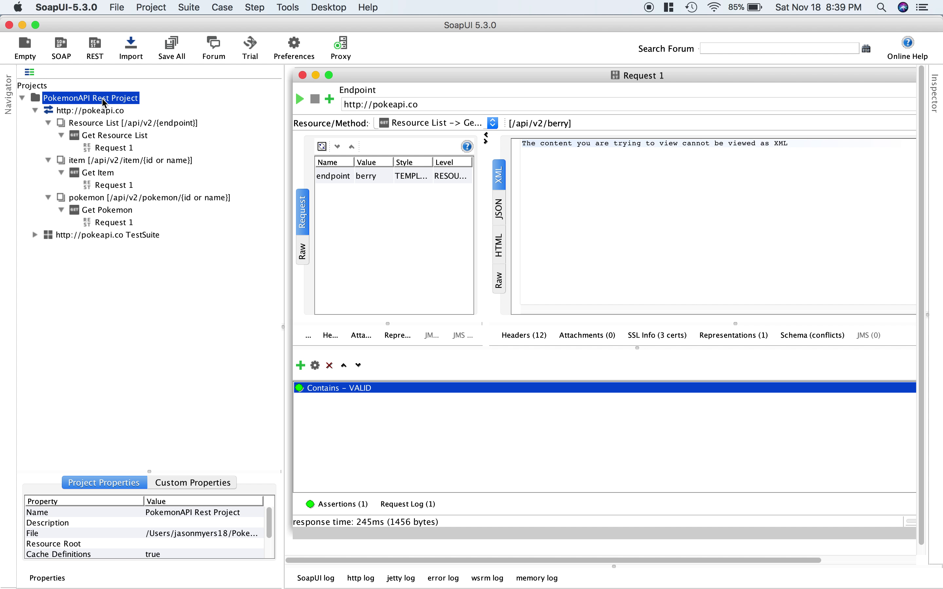
{"action": "left_click", "coordinate": [96, 113]}
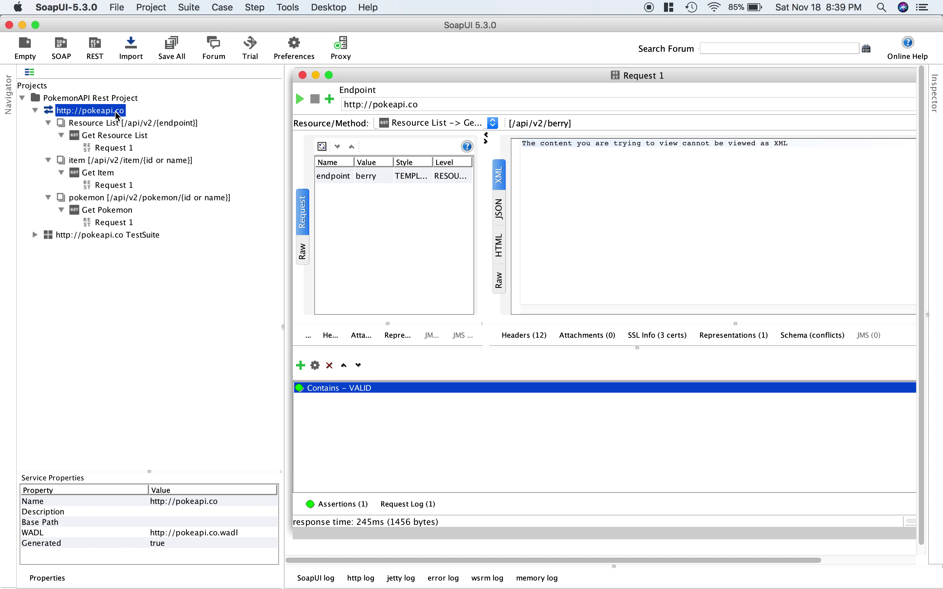
Step: Inspect the properties of the Resource List, item and pokemon resources, then the Get Resource List method and its Request 1
{"action": "left_click", "coordinate": [144, 125]}
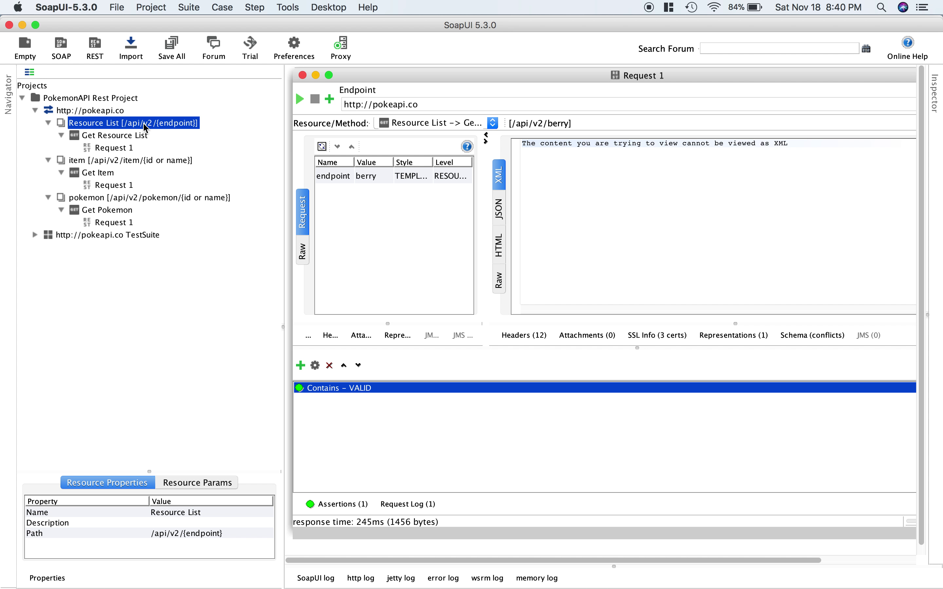
{"action": "left_click", "coordinate": [132, 160]}
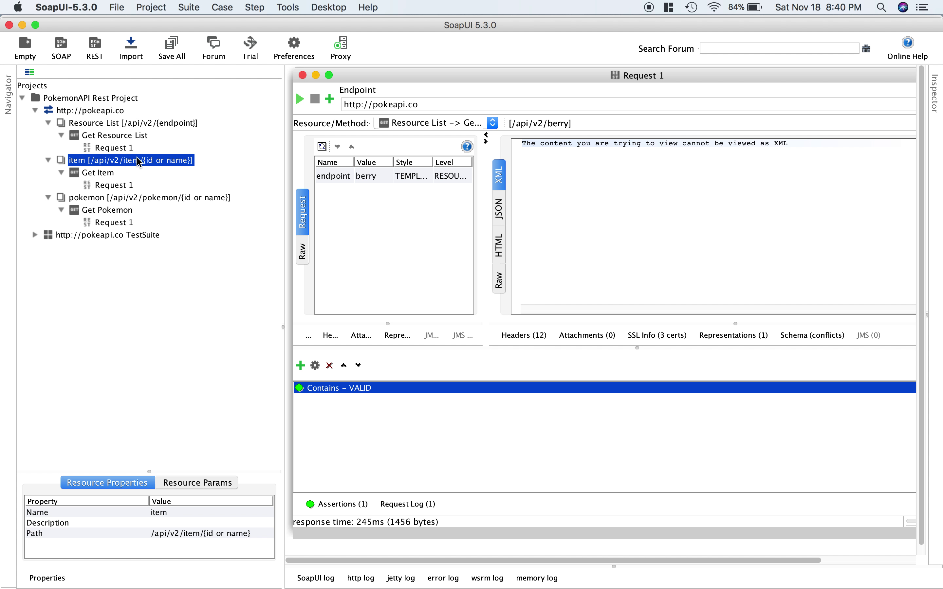
{"action": "left_click", "coordinate": [144, 198]}
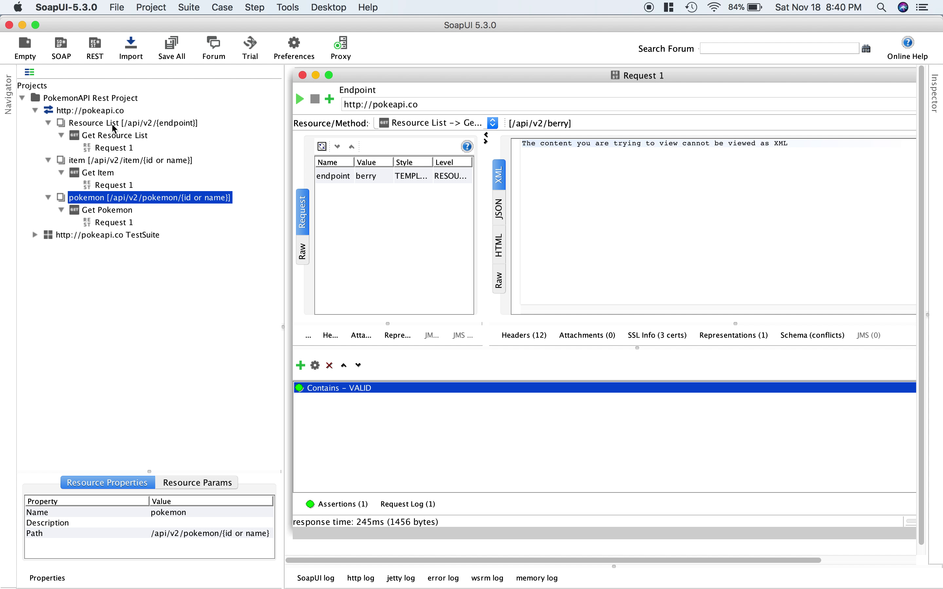
{"action": "left_click", "coordinate": [115, 139]}
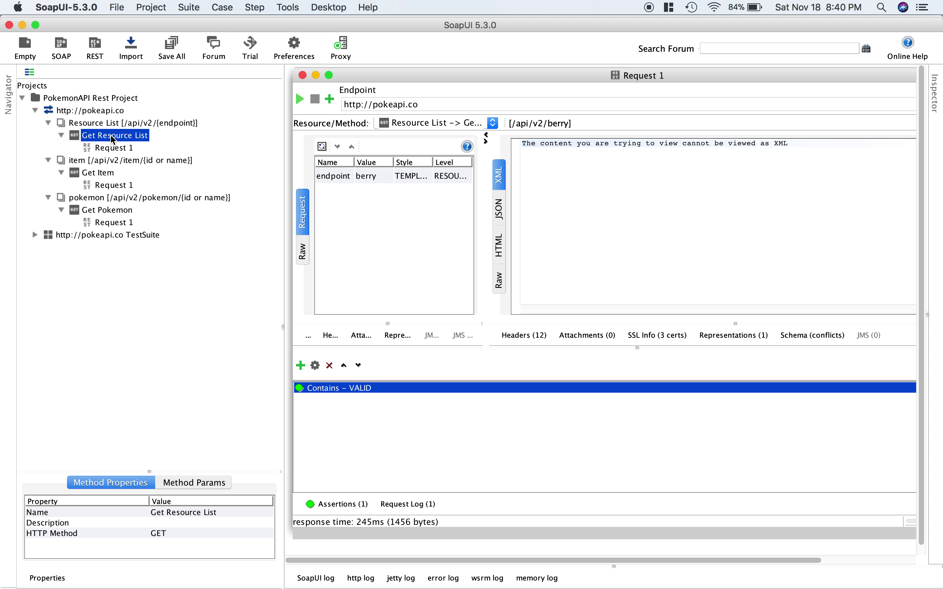
{"action": "left_click", "coordinate": [117, 151]}
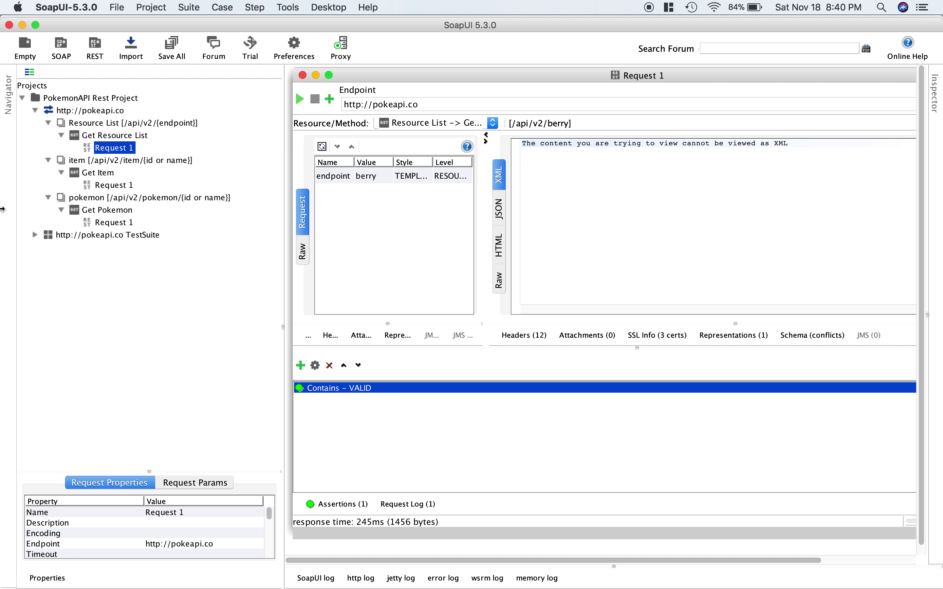
{"action": "left_click", "coordinate": [48, 123]}
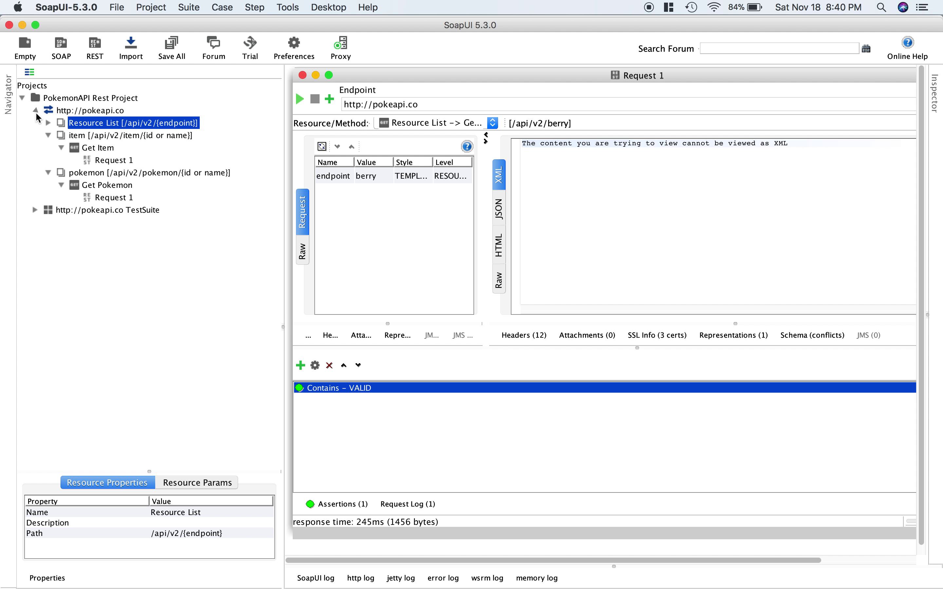
{"action": "left_click", "coordinate": [35, 111]}
{"action": "left_click", "coordinate": [35, 123]}
{"action": "left_click", "coordinate": [126, 124]}
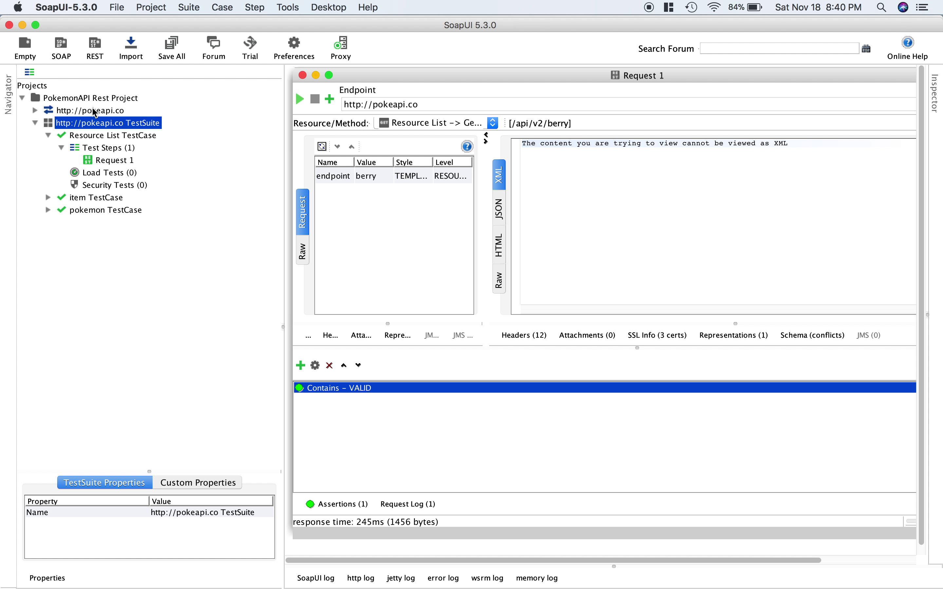
{"action": "left_click", "coordinate": [35, 110]}
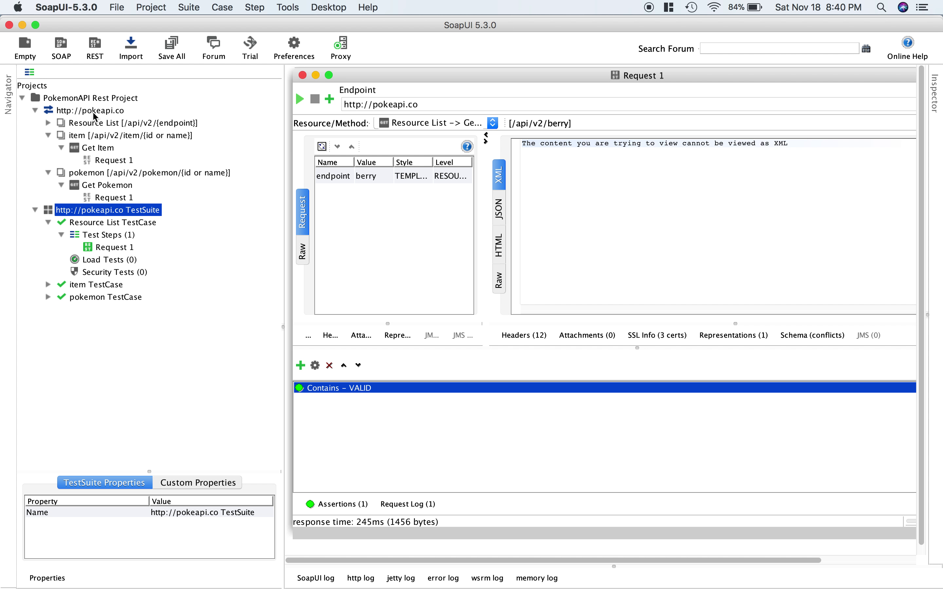
{"action": "left_click", "coordinate": [34, 111]}
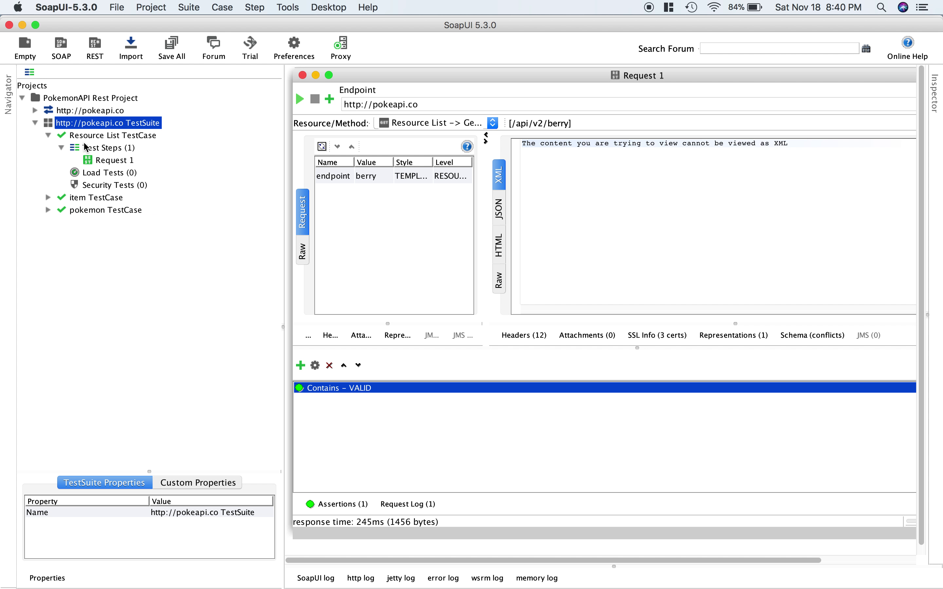
Step: View the properties of the Resource List TestCase and its parent TestSuite
{"action": "left_click", "coordinate": [107, 135]}
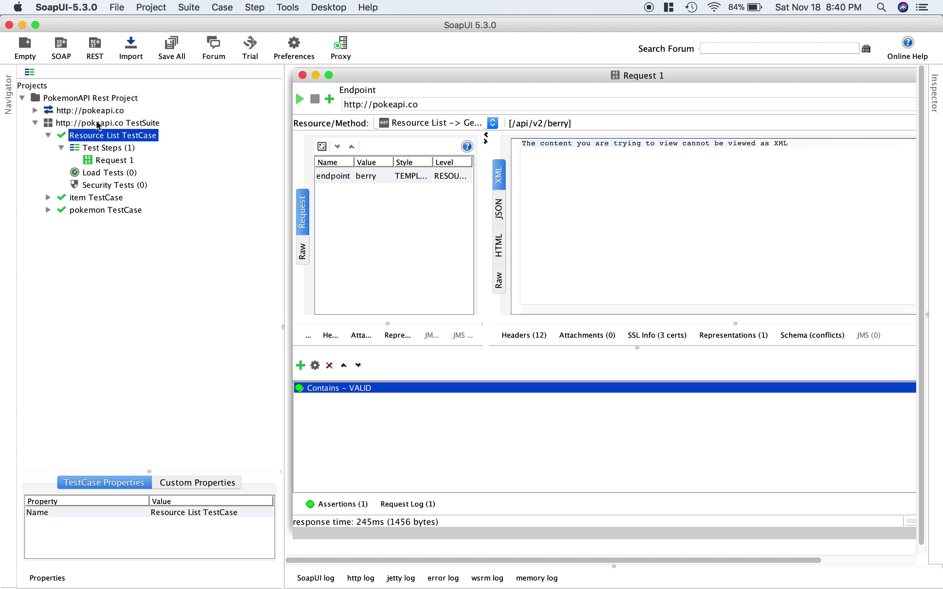
{"action": "left_click", "coordinate": [99, 124]}
{"action": "left_click", "coordinate": [101, 135]}
Step: Examine the step types that can be added to the Resource List TestCase's test steps, without adding one
{"action": "left_click", "coordinate": [110, 151]}
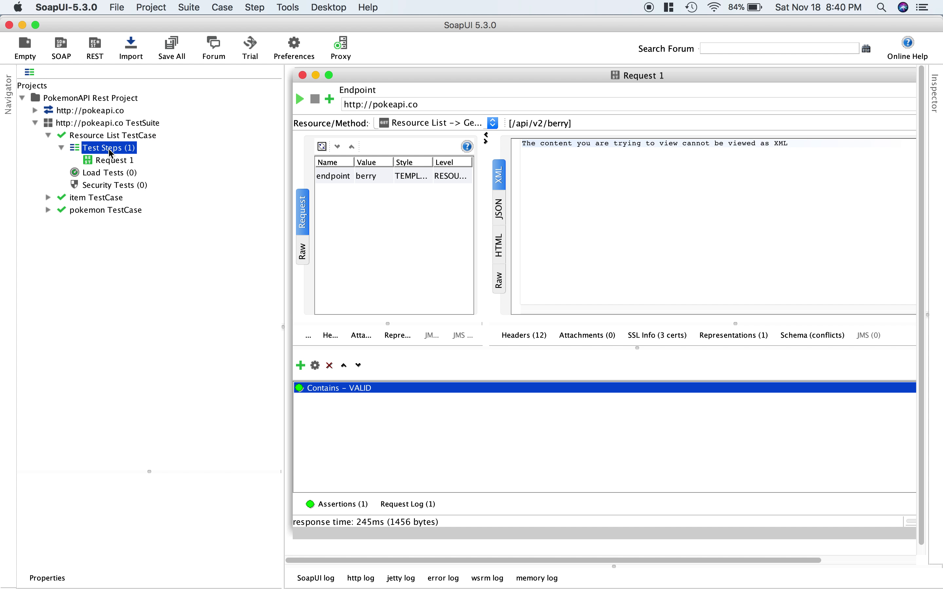
{"action": "right_click", "coordinate": [111, 153]}
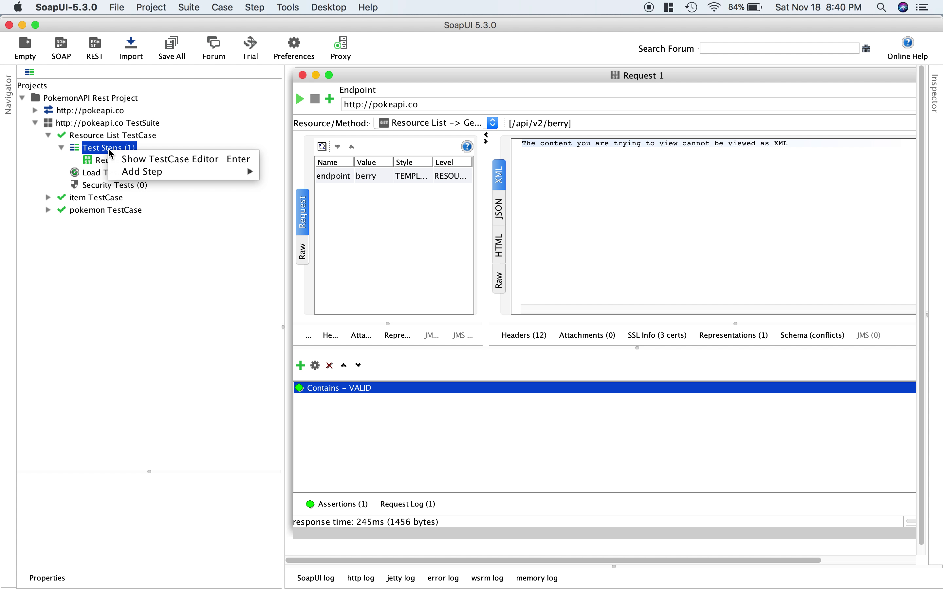
{"action": "mouse_move", "coordinate": [238, 176]}
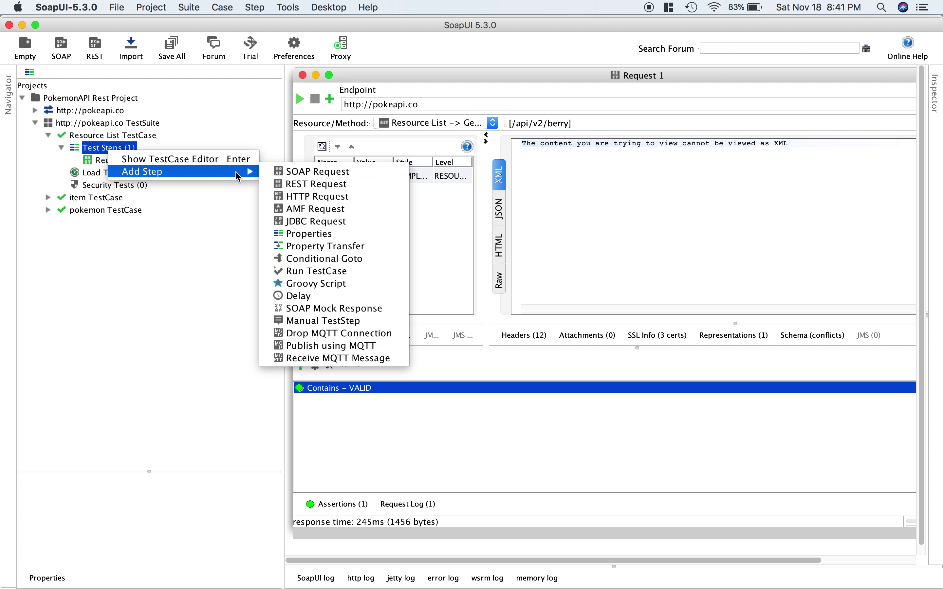
{"action": "left_click", "coordinate": [150, 333]}
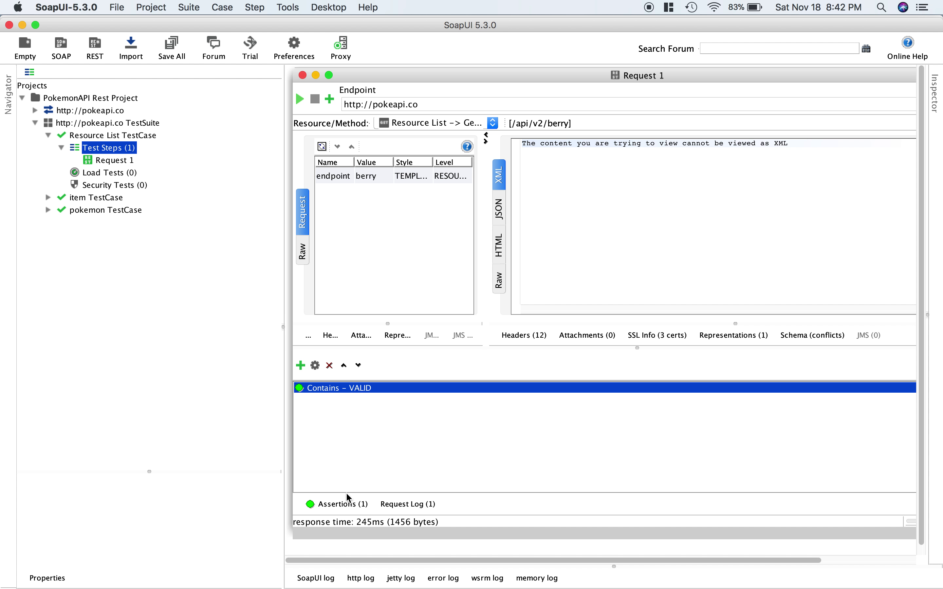
Step: Examine the assertion categories that can be added to Request 1, and leave without adding an assertion
{"action": "left_click", "coordinate": [345, 504]}
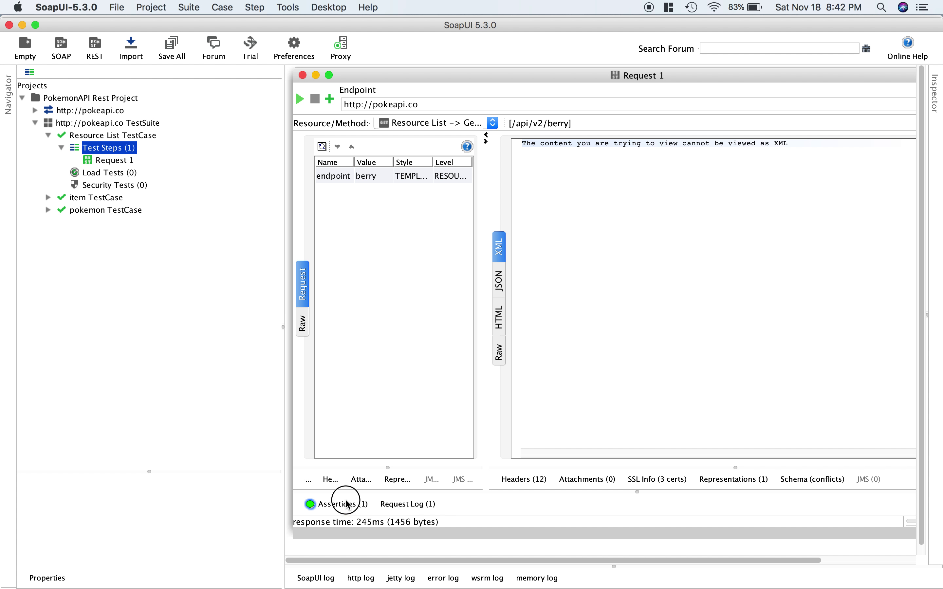
{"action": "left_click", "coordinate": [346, 503]}
{"action": "left_click", "coordinate": [301, 366]}
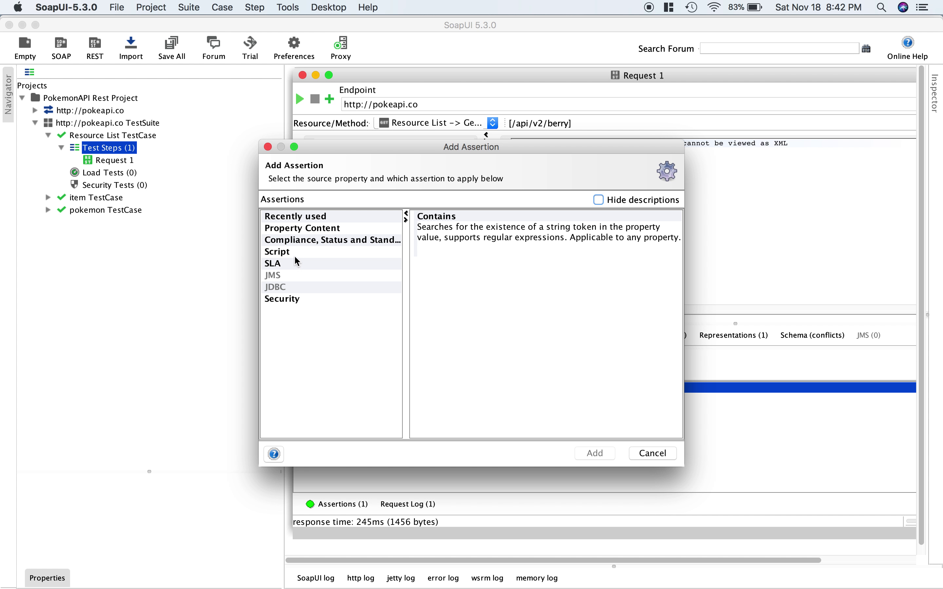
{"action": "left_click", "coordinate": [296, 233]}
{"action": "left_click", "coordinate": [299, 230]}
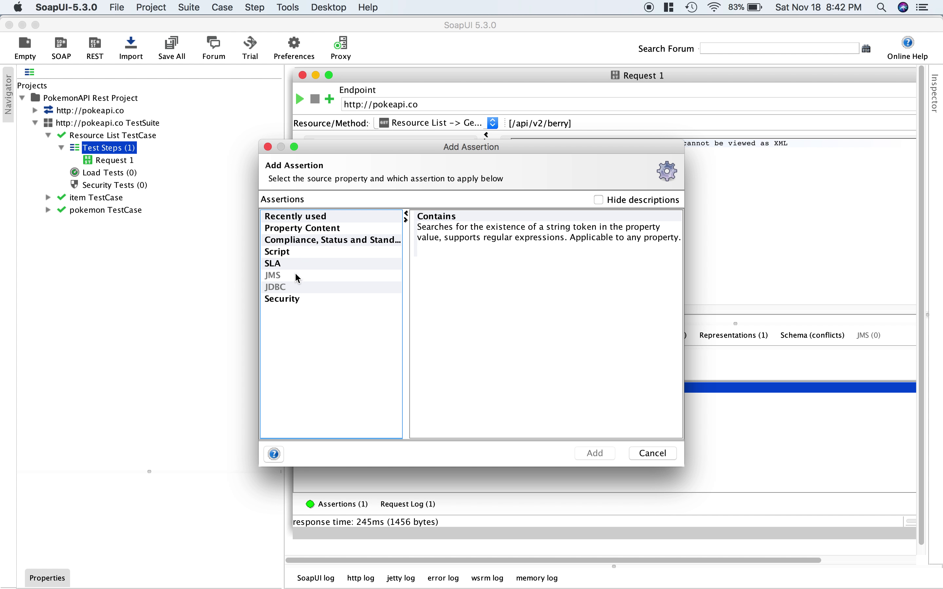
{"action": "left_click", "coordinate": [308, 221]}
{"action": "left_click", "coordinate": [653, 453]}
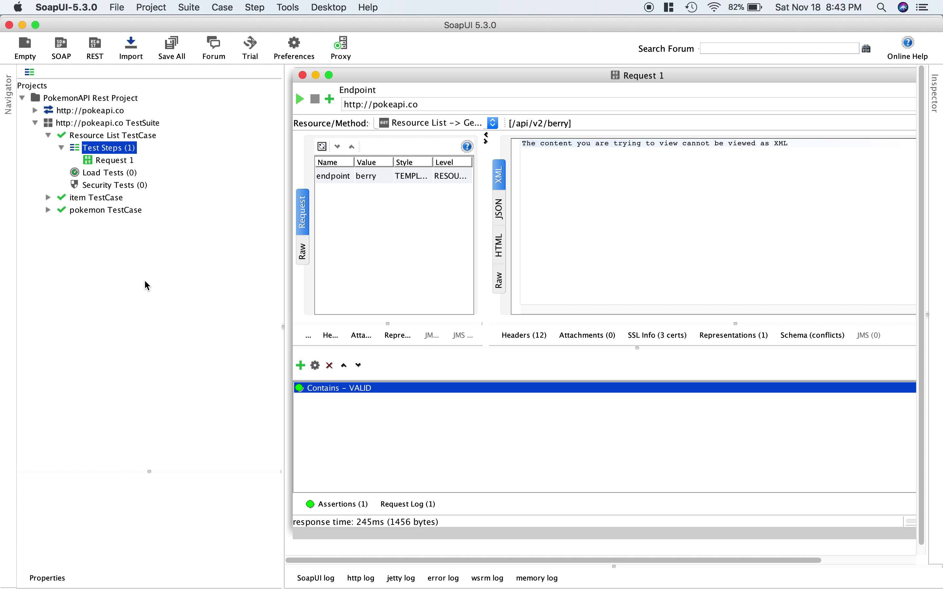
Step: Widen the project navigator slightly and reopen the assertion choices for Request 1
{"action": "left_click", "coordinate": [284, 328]}
{"action": "mouse_move", "coordinate": [284, 328]}
{"action": "left_mouse_down"}
{"action": "mouse_move", "coordinate": [238, 326]}
{"action": "mouse_move", "coordinate": [290, 331]}
{"action": "left_mouse_up"}
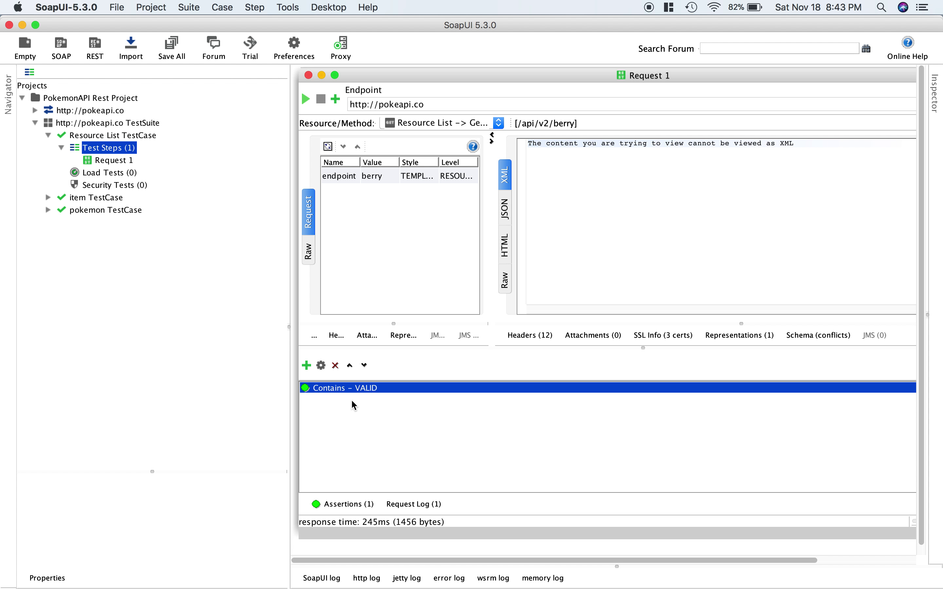
{"action": "left_click", "coordinate": [306, 365]}
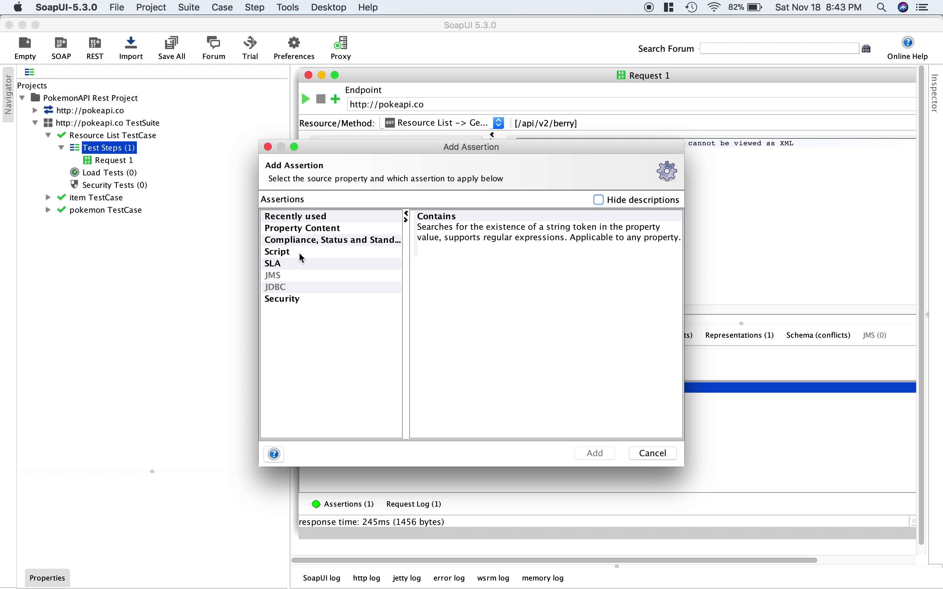
{"action": "left_click", "coordinate": [312, 246]}
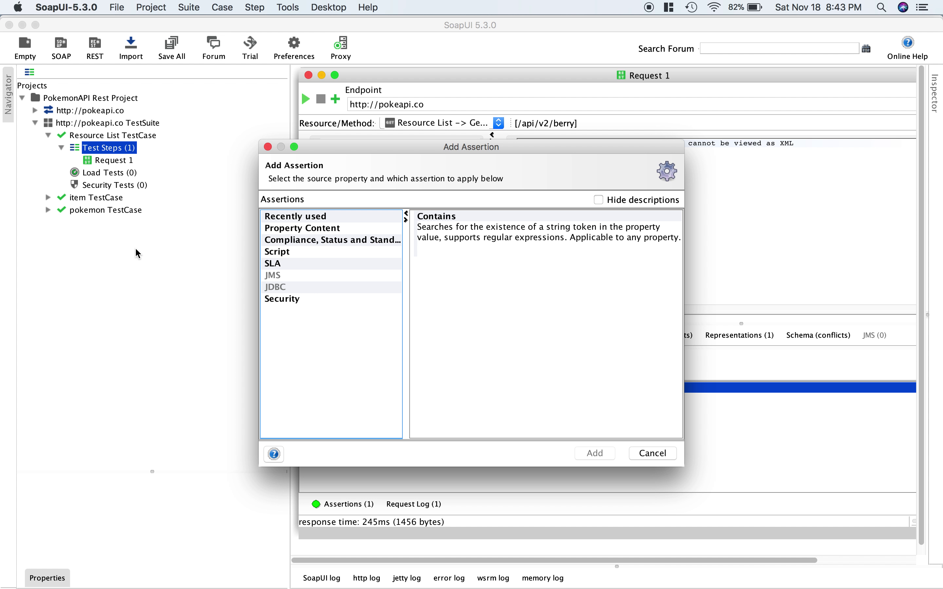